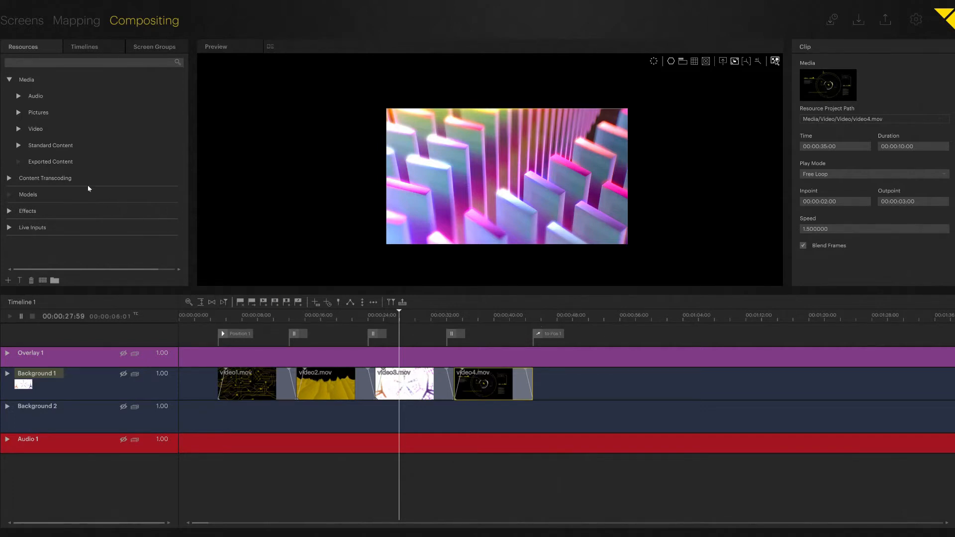
# - Add the Corvette_60fps picture sequence to Background 1 directly after video4.mov
pyautogui.click(19, 130)
pyautogui.click(29, 162)
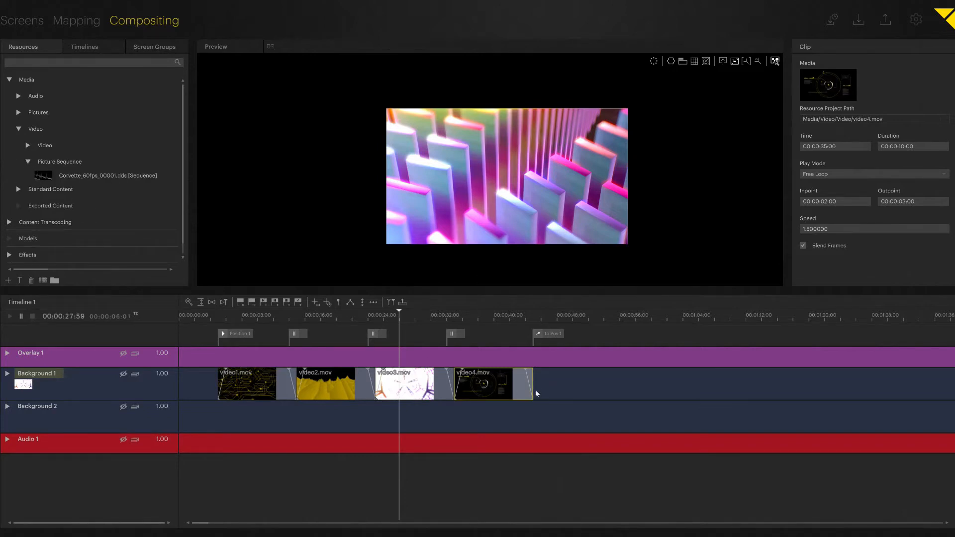
pyautogui.moveTo(55, 177); pyautogui.dragTo(541, 393)
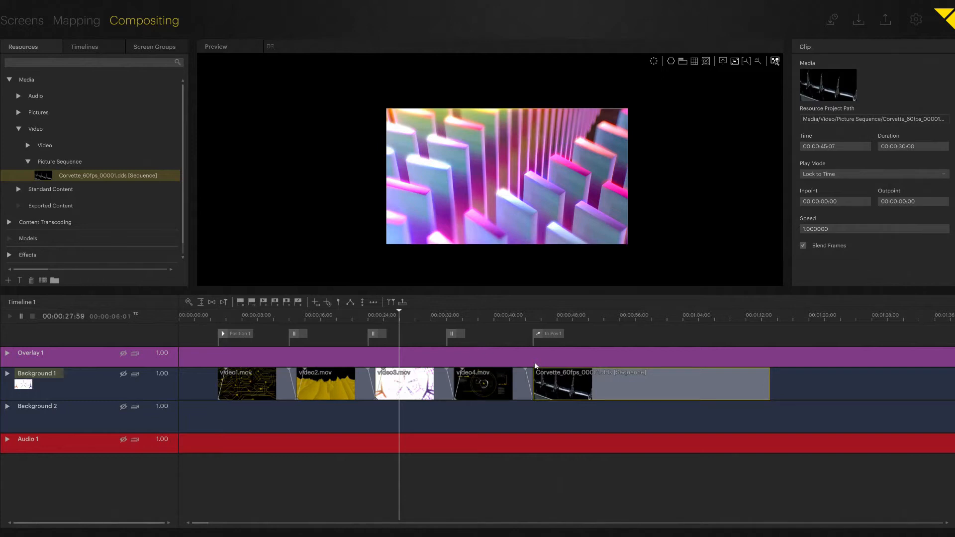
# - Fade in the Corvette clip with opacity keys at its start and at 00:00:01:00, the latter set to 1.00
pyautogui.doubleClick(557, 383)
pyautogui.doubleClick(550, 392)
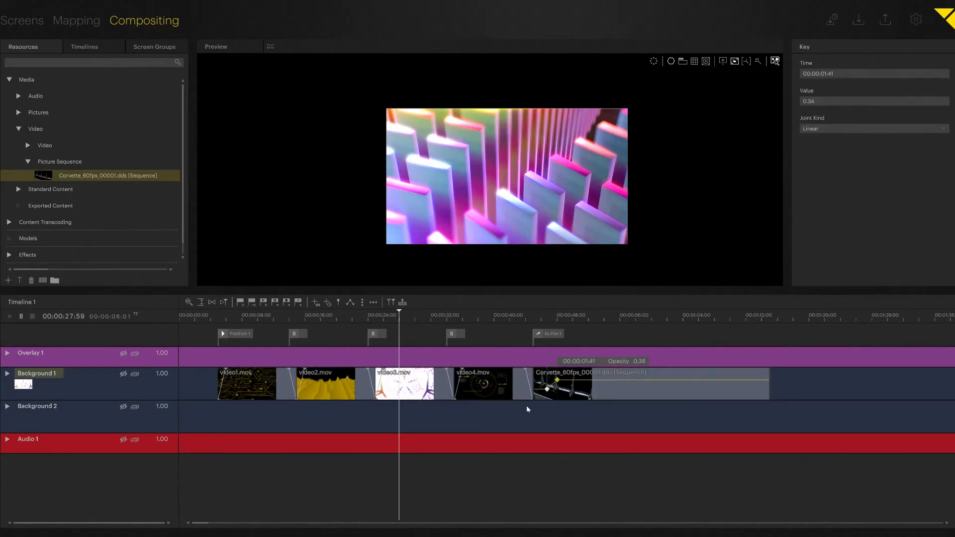
pyautogui.click(534, 400)
pyautogui.click(557, 380)
pyautogui.write('100')
pyautogui.press('Return')
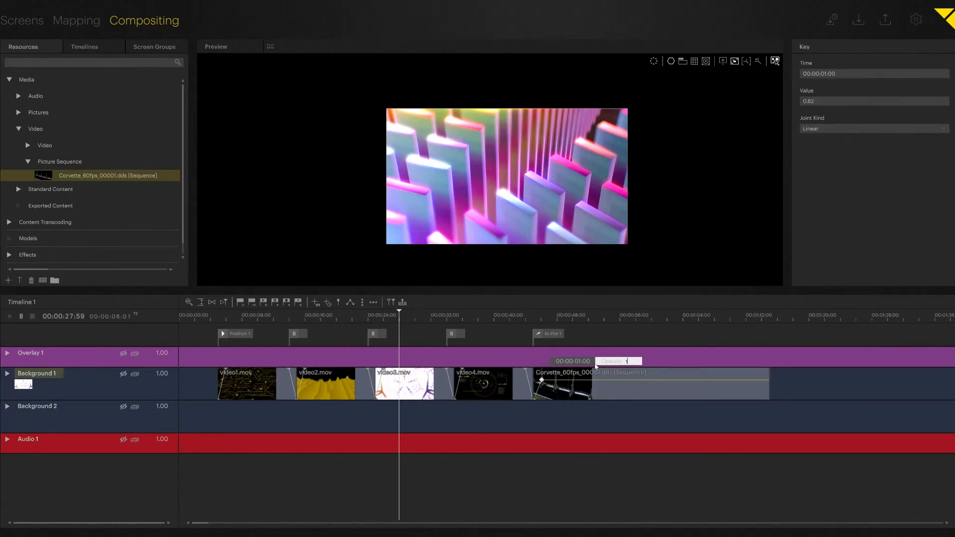
# - Fade out the Corvette clip with opacity keys of 1.00 at 00:00:29:00 and 0.00 at 00:00:30:00
pyautogui.click(767, 395)
pyautogui.click(742, 371)
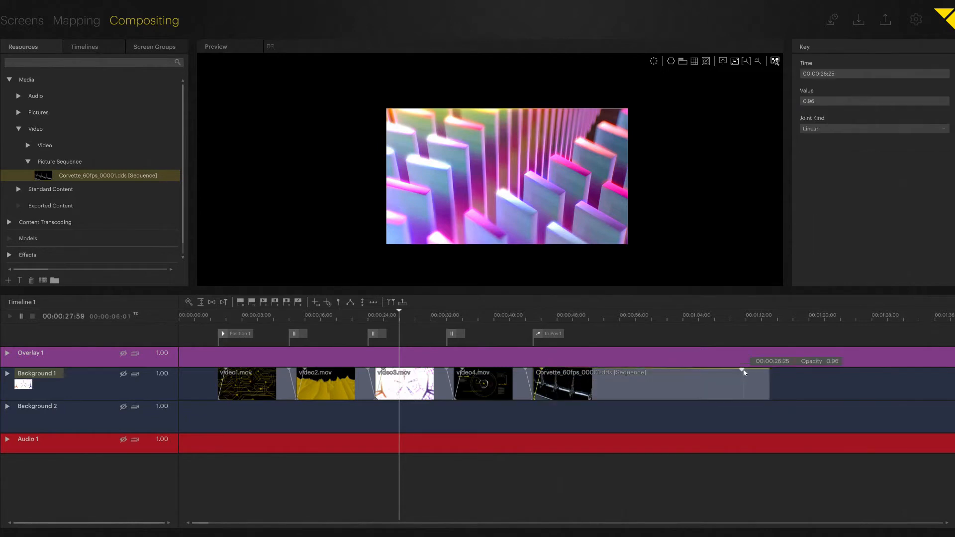
pyautogui.doubleClick(780, 362)
pyautogui.click(667, 377)
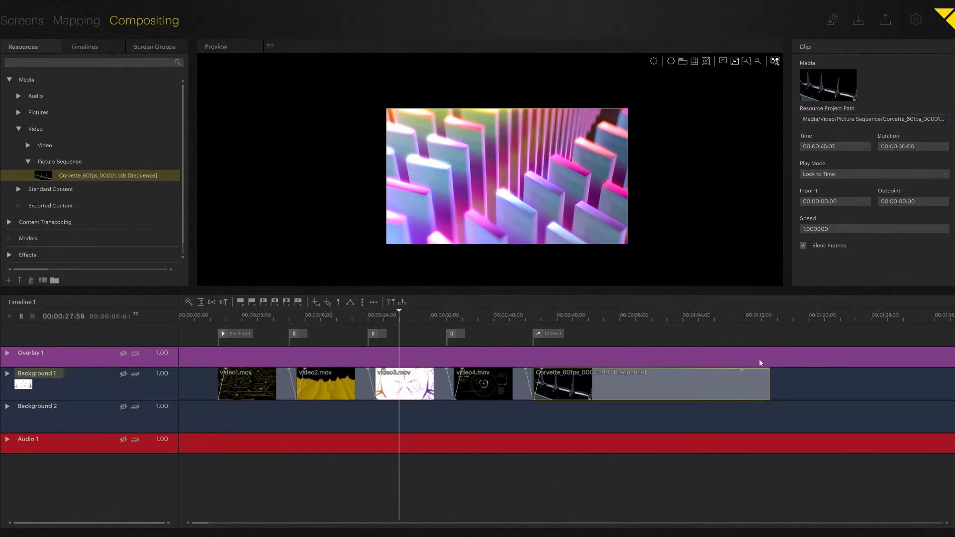
pyautogui.click(742, 370)
pyautogui.write('2900')
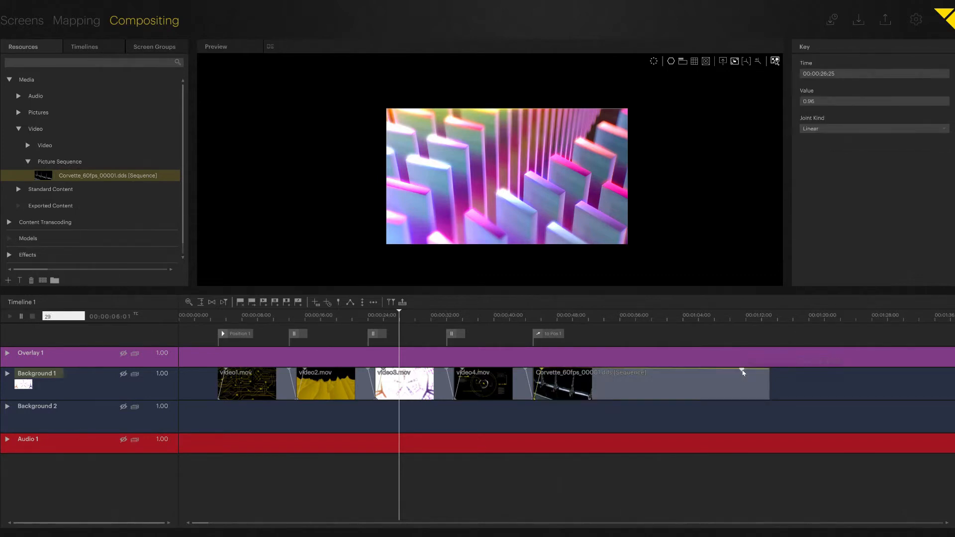
pyautogui.press('BackSpace')
pyautogui.press('BackSpace')
pyautogui.doubleClick(771, 365)
pyautogui.write('2900')
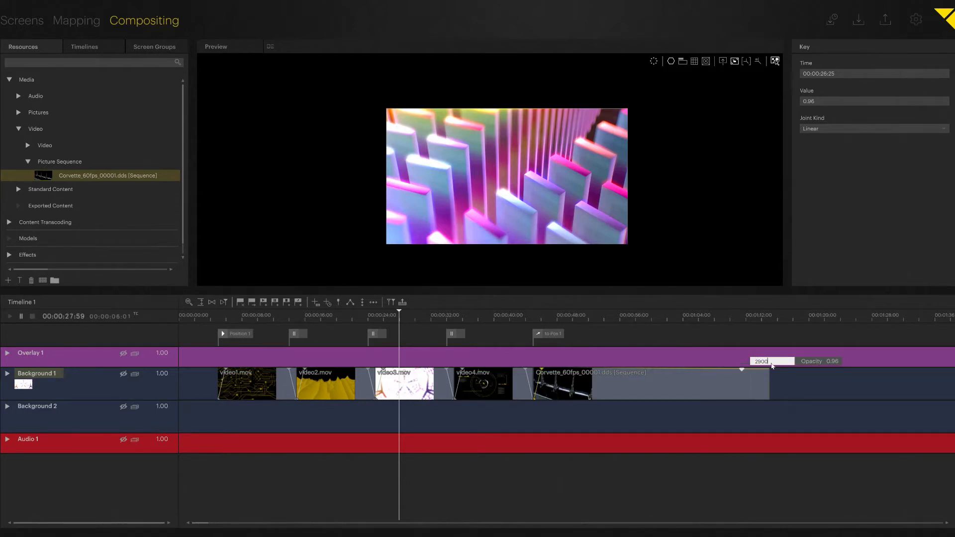
pyautogui.press('Return')
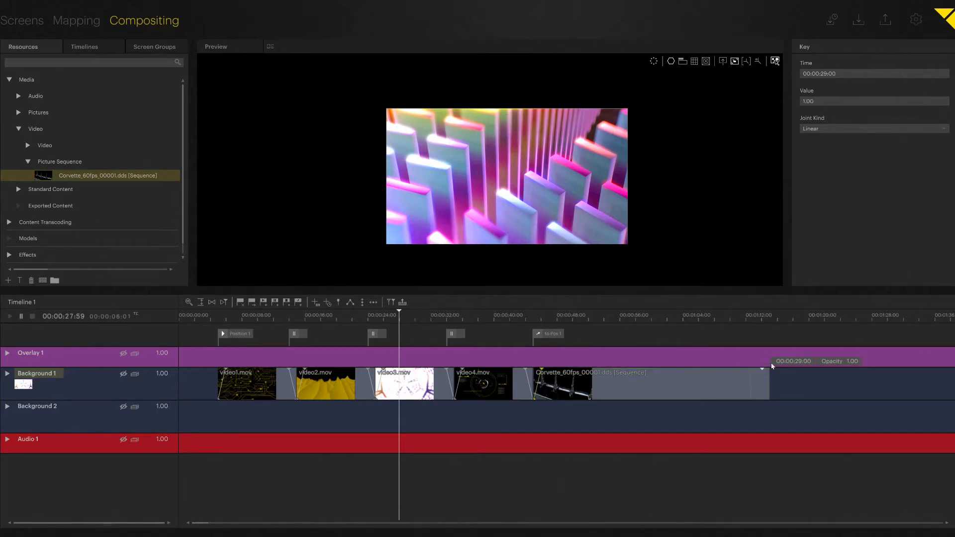
pyautogui.click(769, 398)
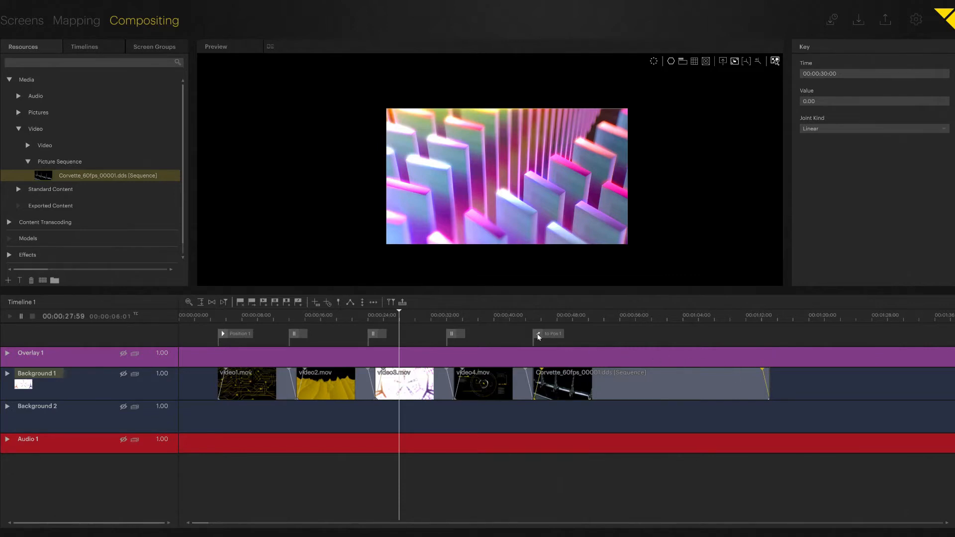
# - Move the jump cue that leads to Position 1 to the end of the Corvette clip, at 00:01:15:07
pyautogui.moveTo(547, 336); pyautogui.dragTo(764, 343)
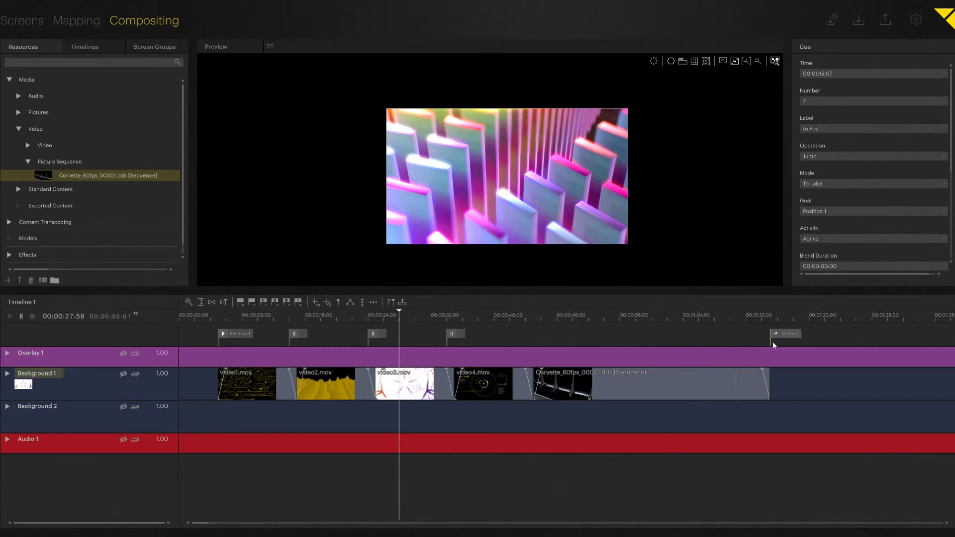
pyautogui.click(793, 382)
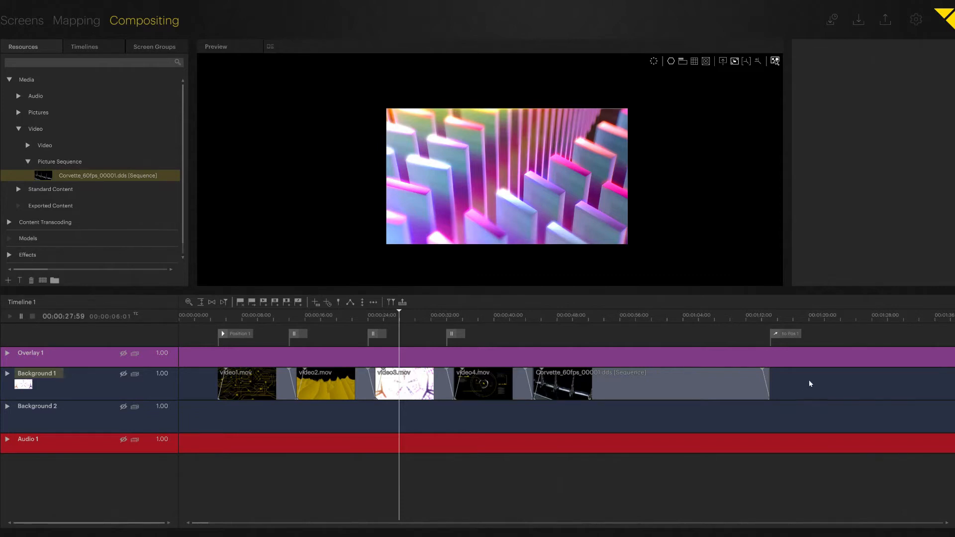
# - Expand the parameters of Background 1 and enlarge the Transport row to show its inpoint, outpoint and speed
pyautogui.click(635, 388)
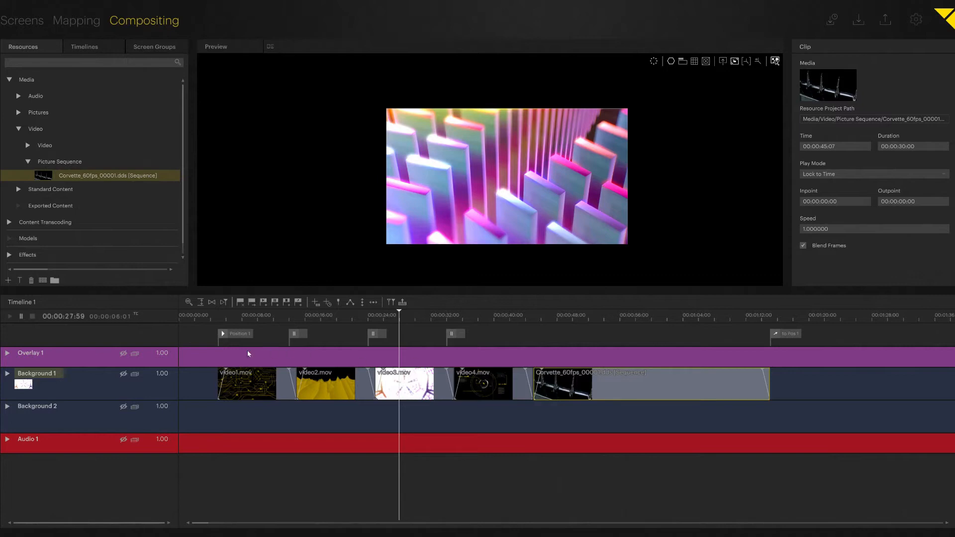
pyautogui.click(7, 373)
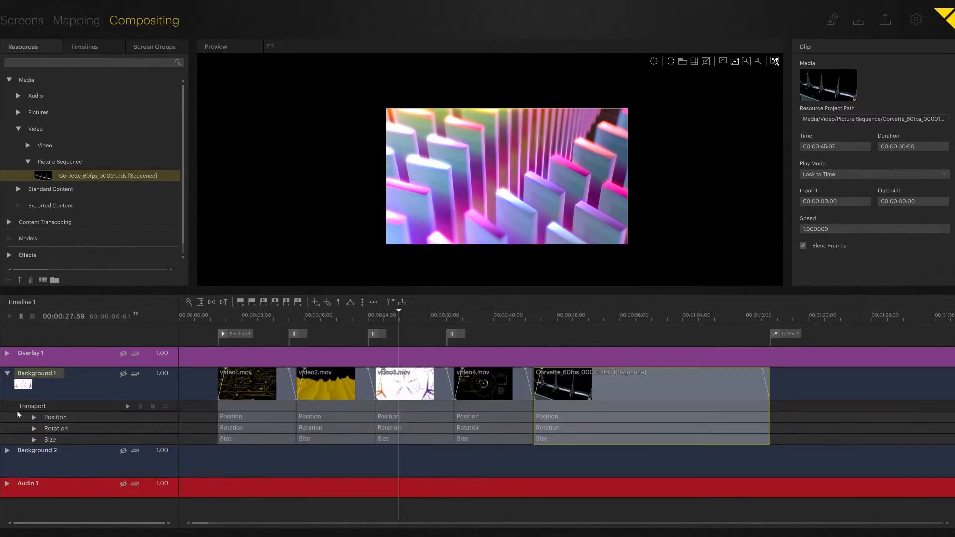
pyautogui.moveTo(14, 413); pyautogui.dragTo(14, 430)
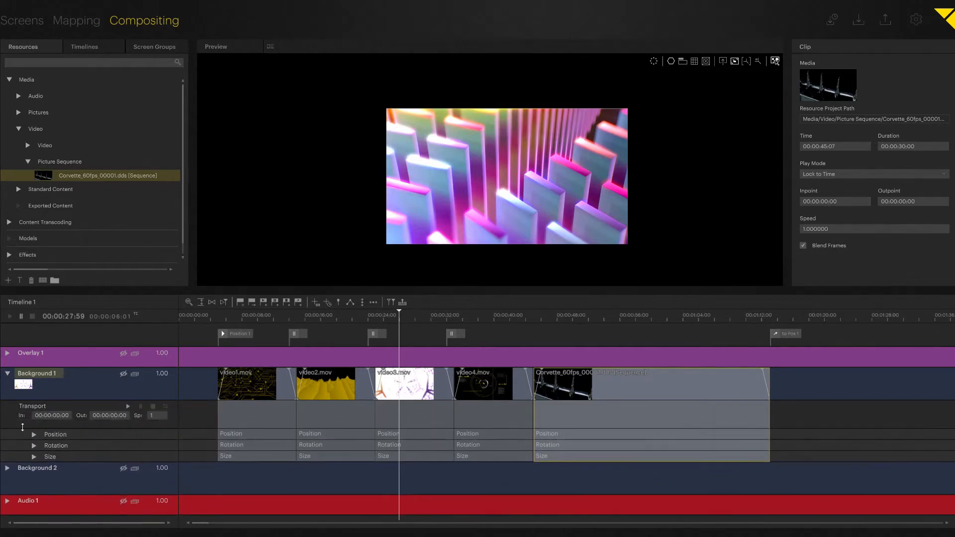
# - Add a transport key to the Corvette clip at 00:00:02:00 with its mode set to Pause
pyautogui.click(554, 416)
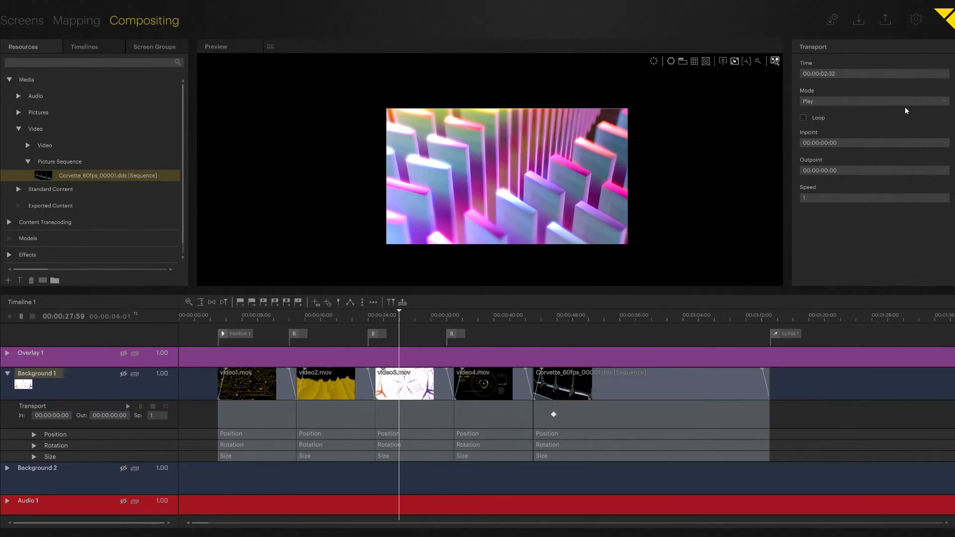
pyautogui.click(864, 101)
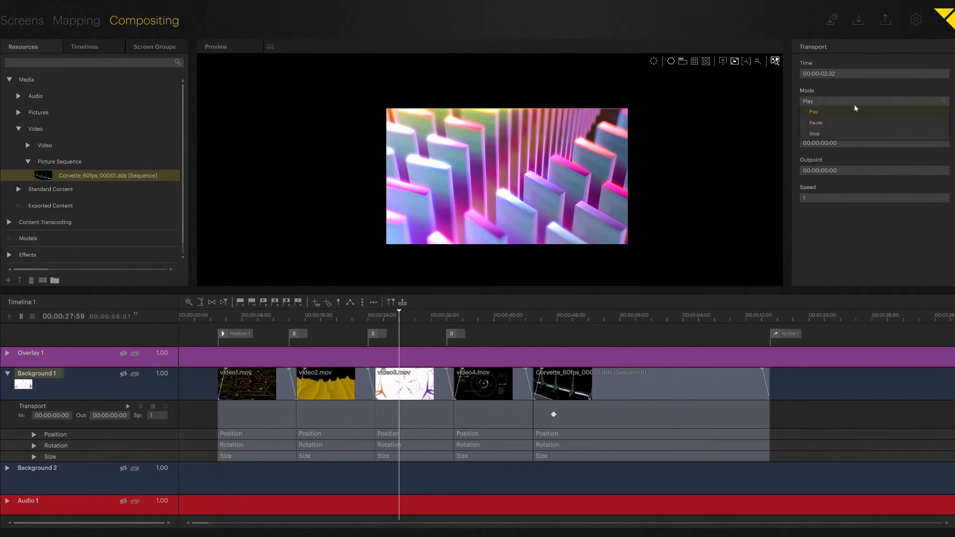
pyautogui.click(825, 123)
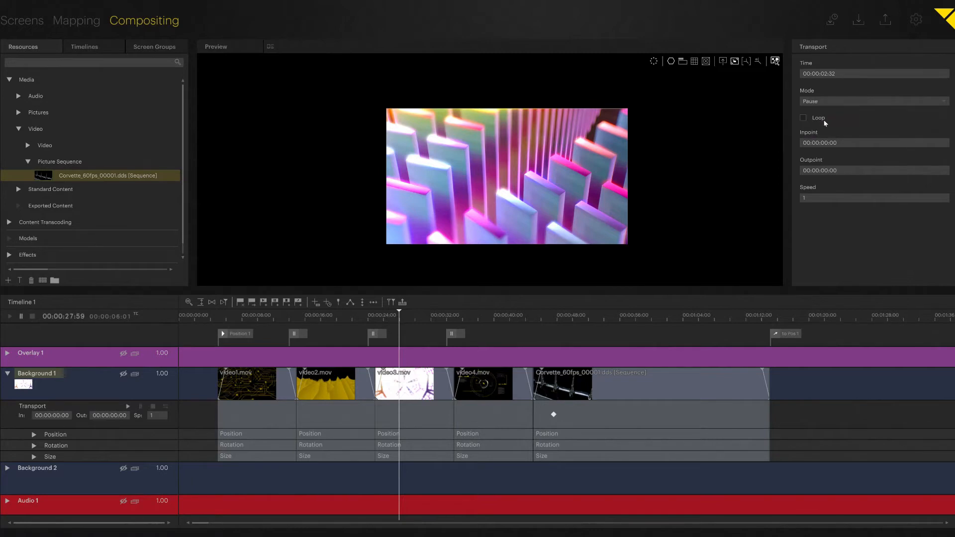
pyautogui.click(842, 78)
pyautogui.write('200')
pyautogui.press('Return')
# - Play the timeline from the start of the Corvette clip to check the pause, and return the playhead to about 00:00:48:09
pyautogui.click(532, 320)
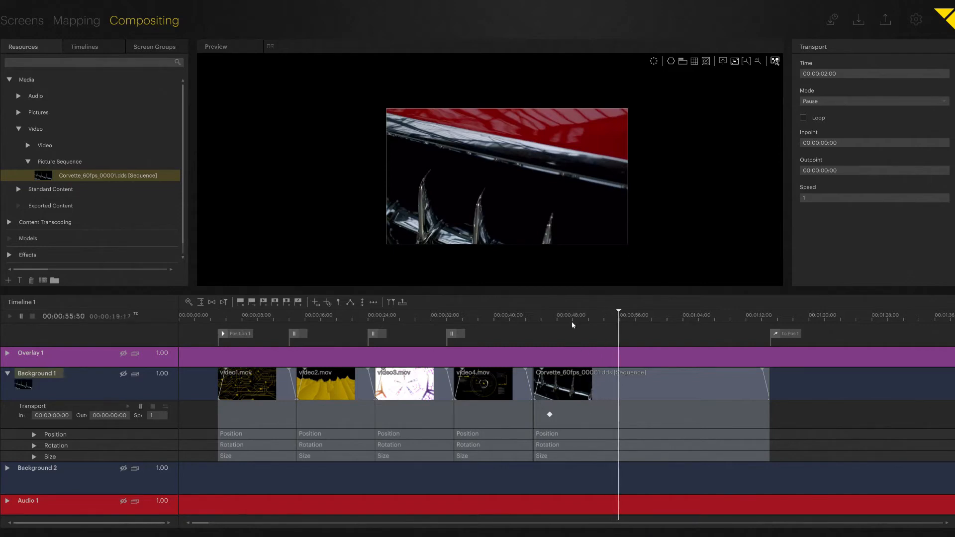
pyautogui.moveTo(566, 319); pyautogui.dragTo(558, 319)
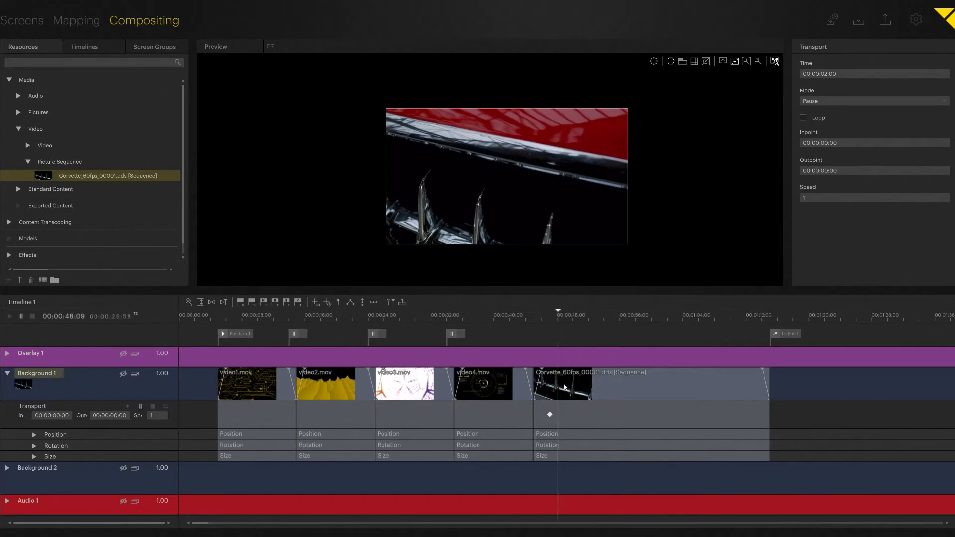
# - Add a second transport key in Play mode to the Corvette clip at 00:00:05:00
pyautogui.click(592, 391)
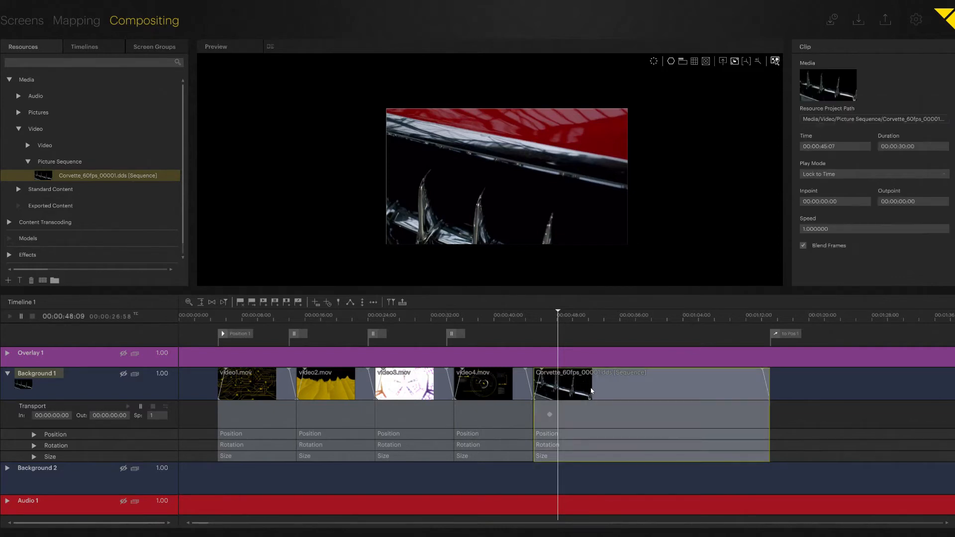
pyautogui.doubleClick(581, 415)
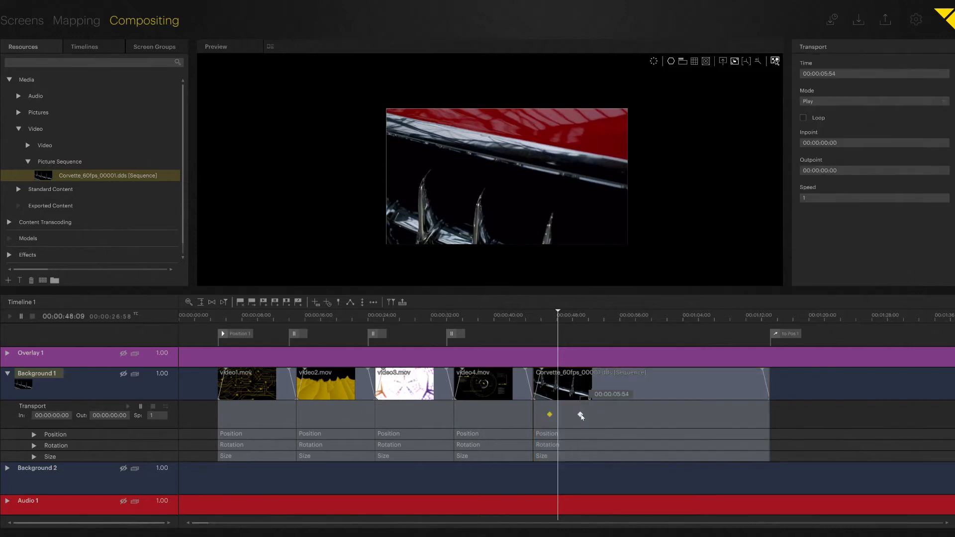
pyautogui.doubleClick(617, 395)
pyautogui.write('500')
pyautogui.press('Return')
# - Make the second transport key loop from inpoint 00:00:02:00 to outpoint 00:00:05:00 at speed 1.5, and play the result
pyautogui.click(825, 144)
pyautogui.click(825, 143)
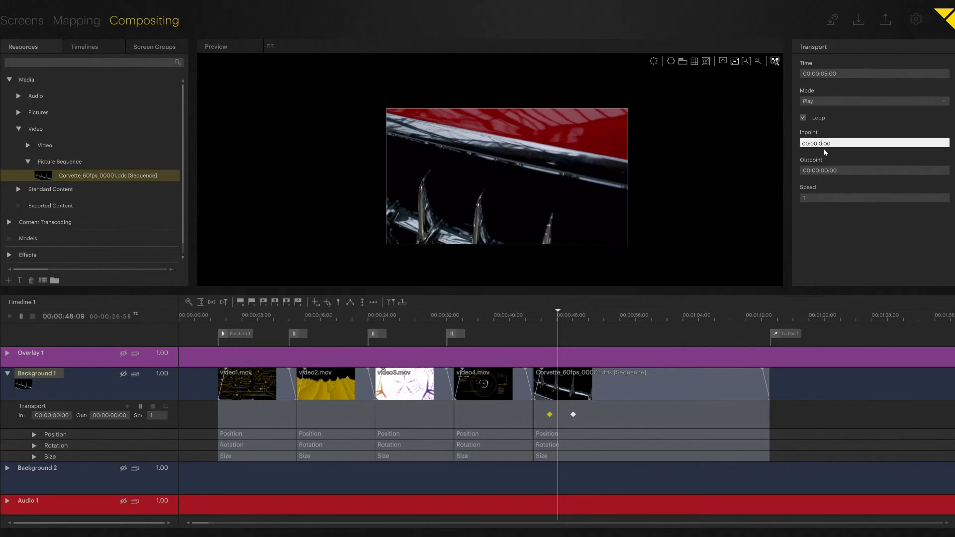
pyautogui.write('2')
pyautogui.click(827, 173)
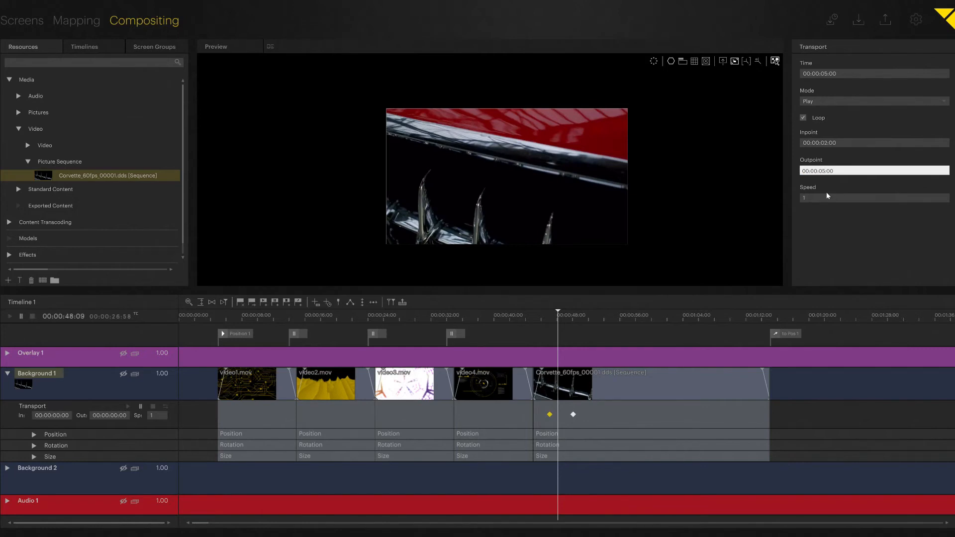
pyautogui.click(822, 199)
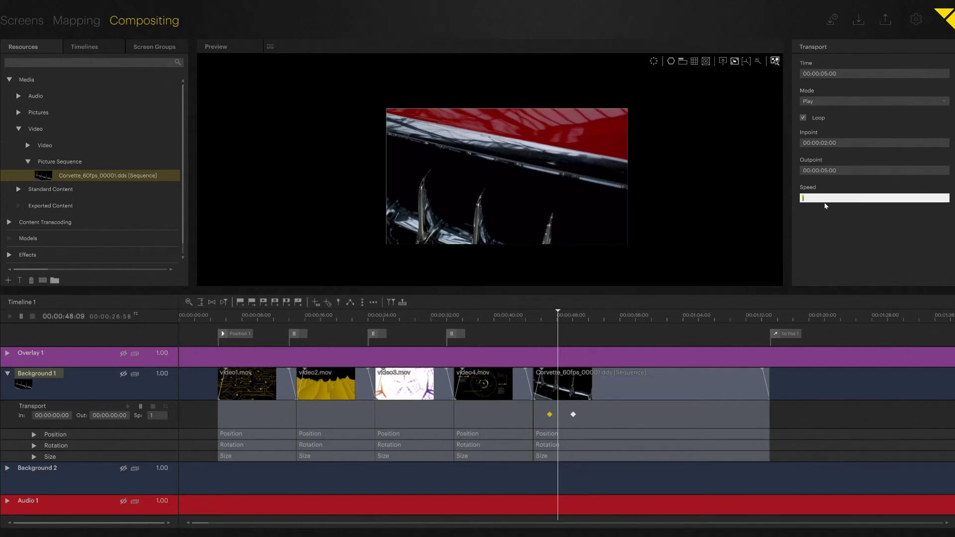
pyautogui.write('1.5')
pyautogui.press('Return')
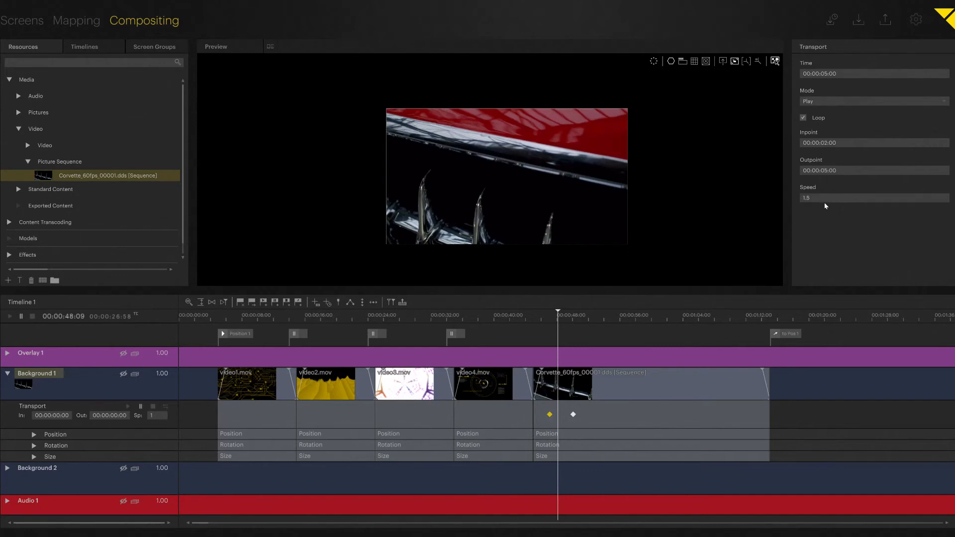
pyautogui.click(548, 319)
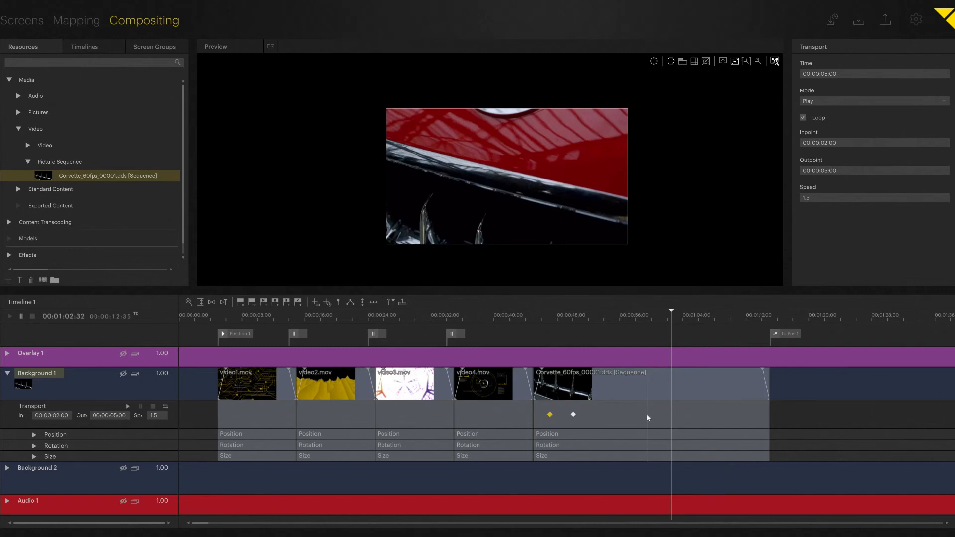
# - Add a third transport key in Play mode, without looping, to the Corvette clip at 00:00:11:00
pyautogui.click(646, 414)
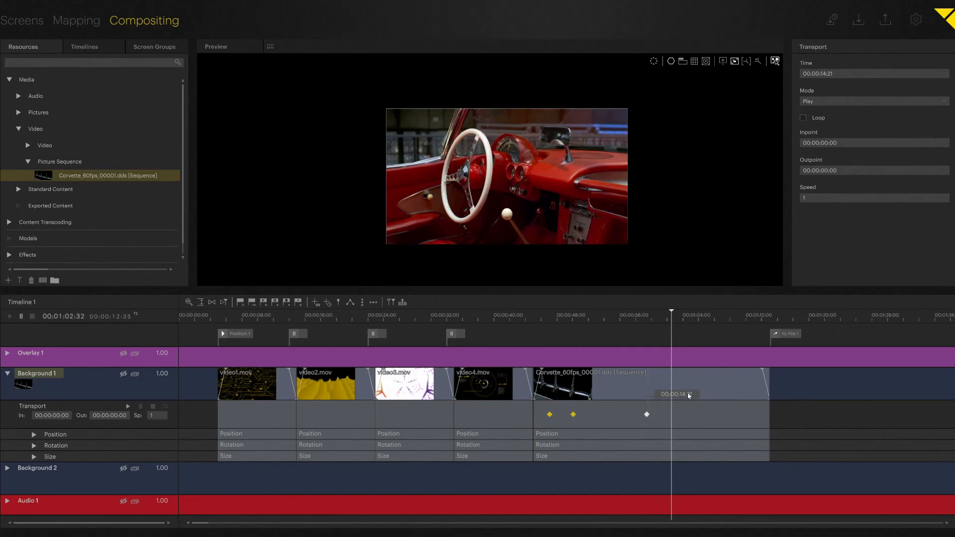
pyautogui.press('Return')
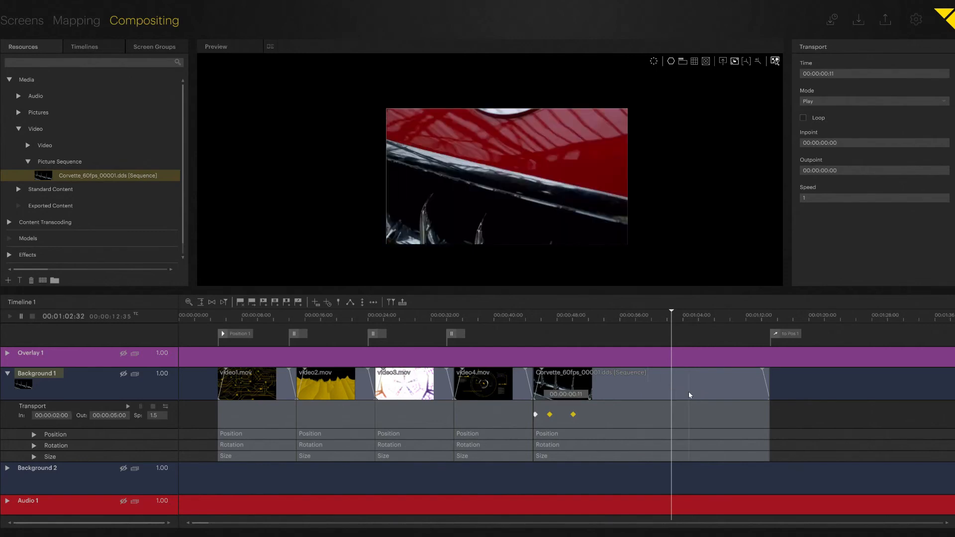
pyautogui.doubleClick(581, 397)
pyautogui.press('Return')
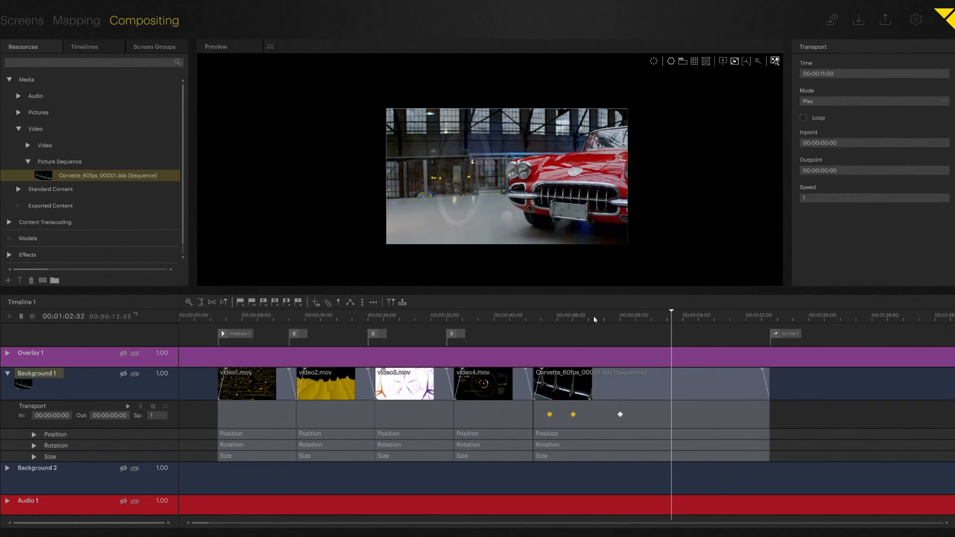
# - Replay the passage around the third transport key and move the key earlier in stages, to about 00:00:08:51
pyautogui.click(569, 317)
pyautogui.press('space')
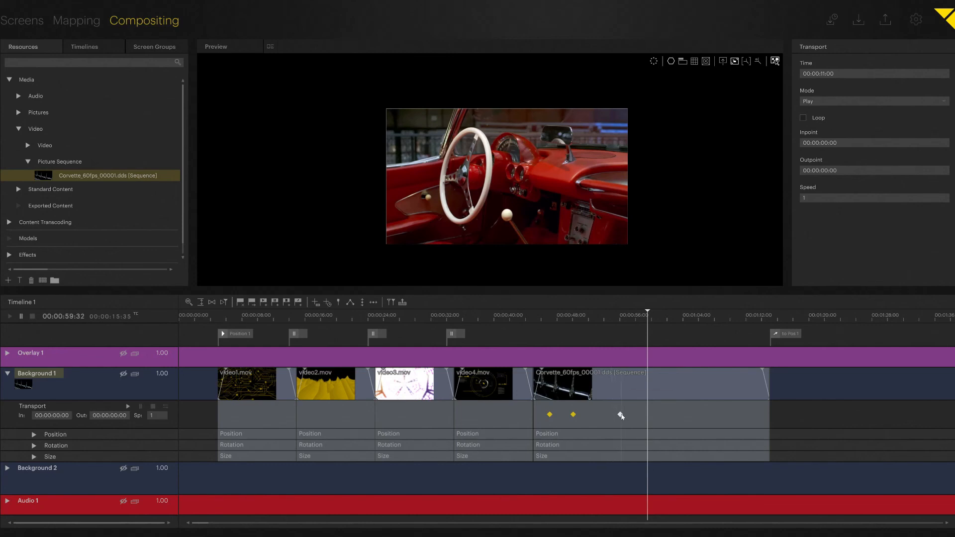
pyautogui.moveTo(621, 416); pyautogui.dragTo(618, 417)
pyautogui.moveTo(612, 317); pyautogui.dragTo(608, 317)
pyautogui.press('space')
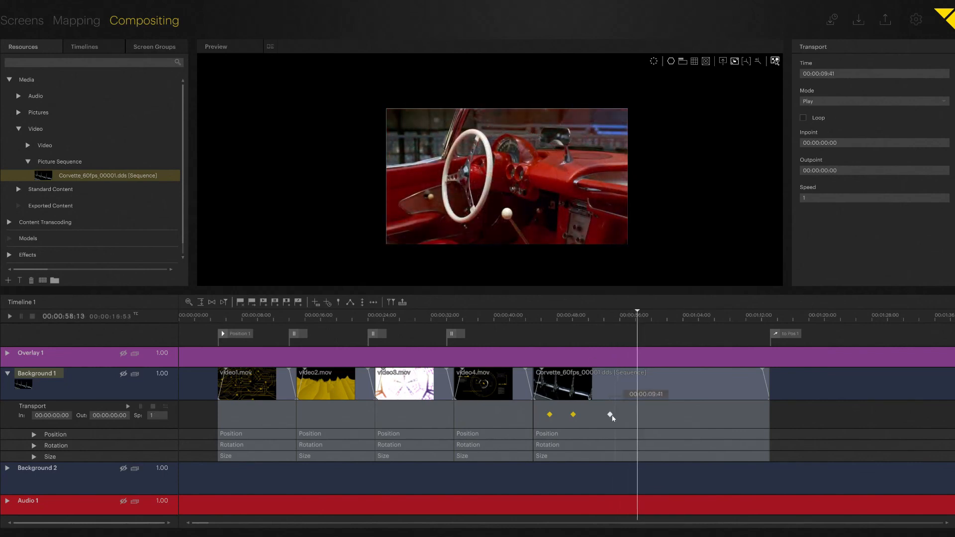
pyautogui.click(604, 317)
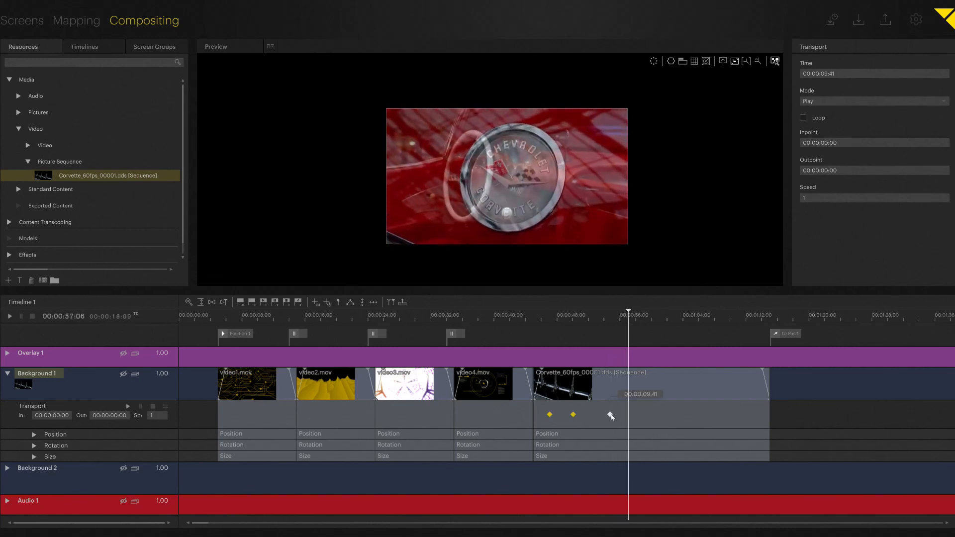
pyautogui.moveTo(607, 415); pyautogui.dragTo(600, 415)
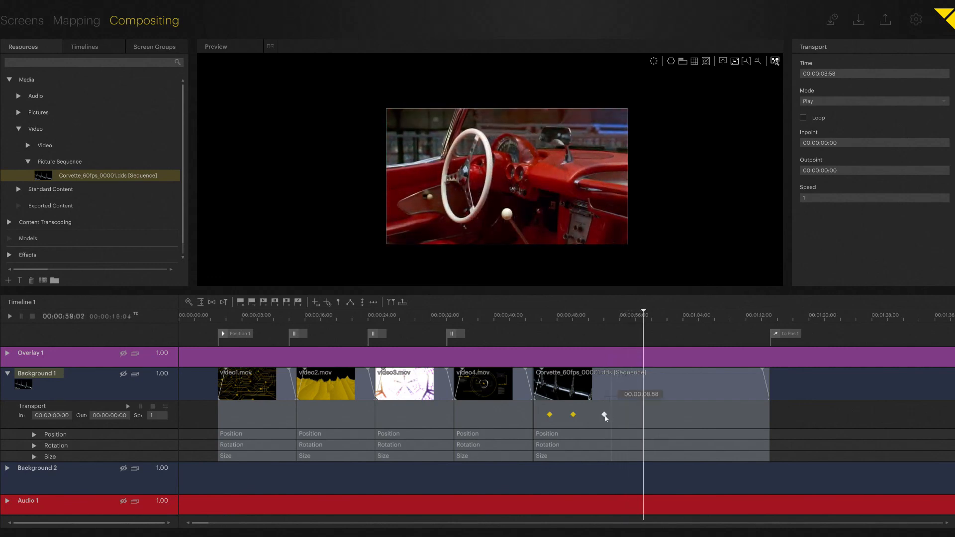
pyautogui.click(598, 318)
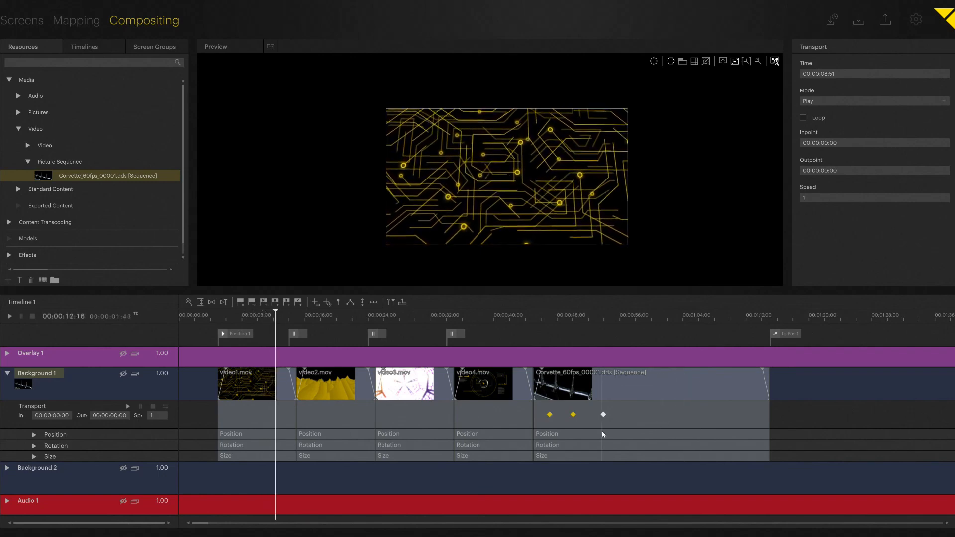
pyautogui.click(676, 419)
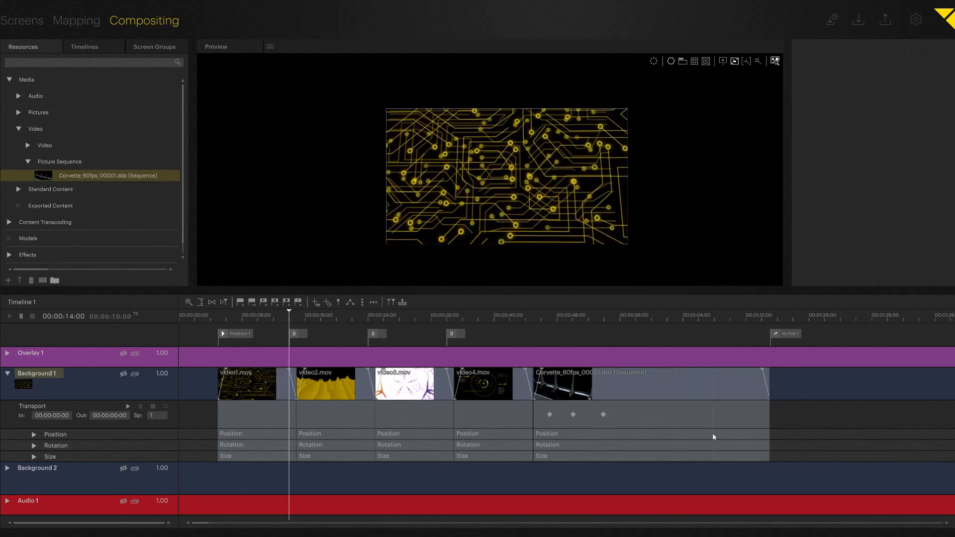